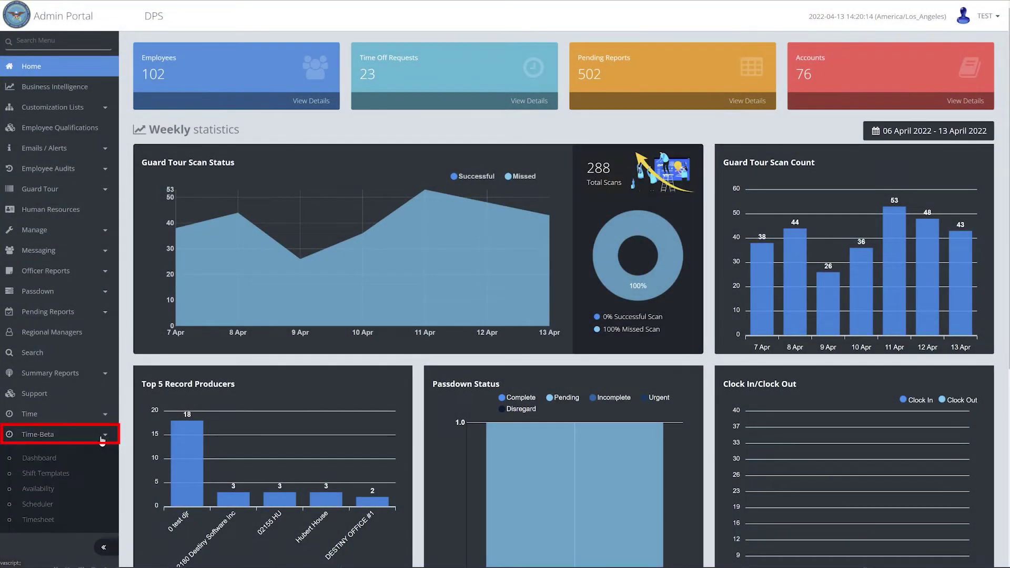
{"action": "left_click", "coordinate": [83, 489]}
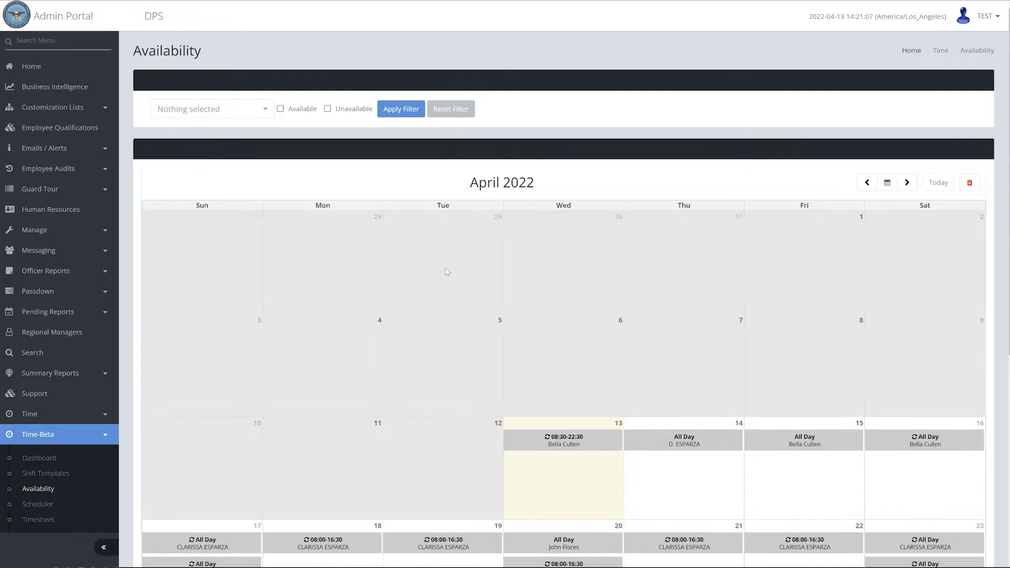
{"action": "scroll", "coordinate": [447, 271], "scroll_direction": "down", "scroll_amount": 2}
{"action": "scroll", "coordinate": [447, 271], "scroll_direction": "down", "scroll_amount": 1}
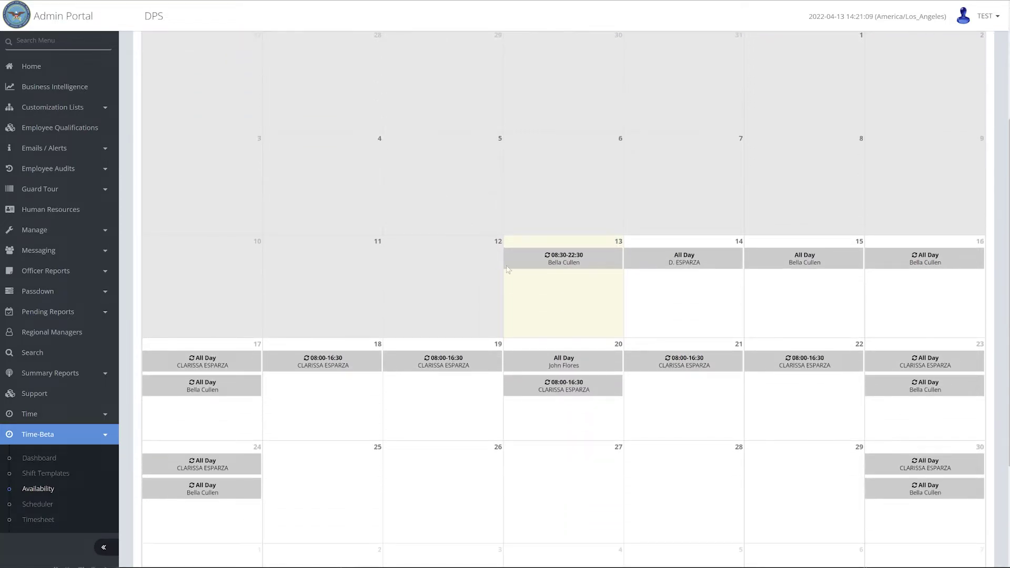
{"action": "left_click", "coordinate": [528, 264]}
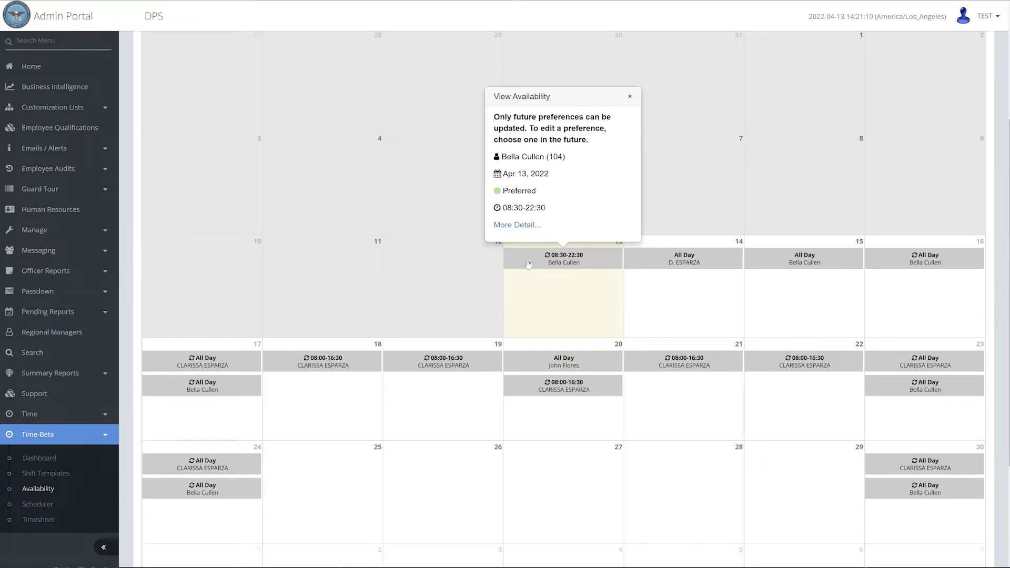
{"action": "left_click", "coordinate": [525, 226]}
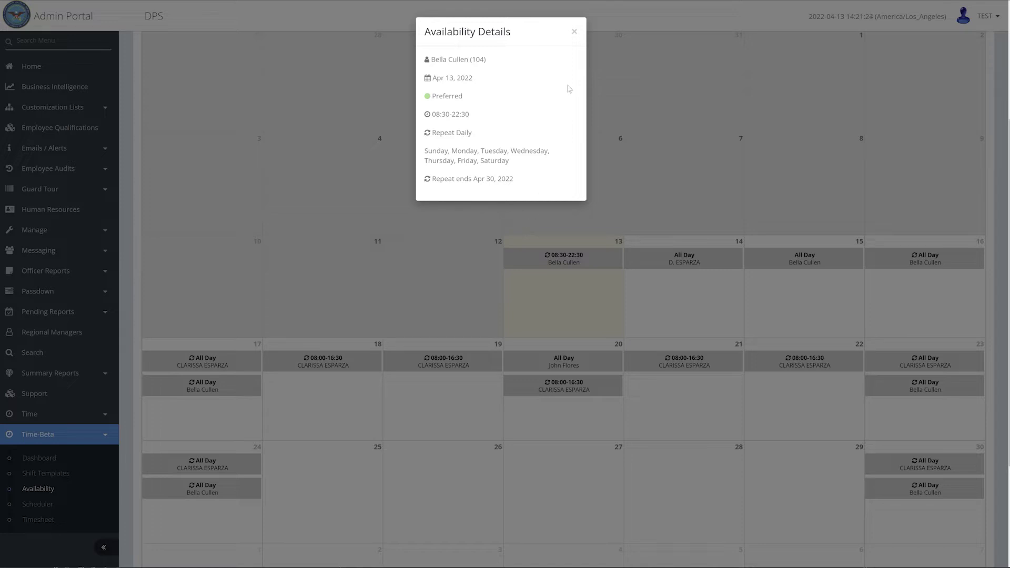
{"action": "left_click", "coordinate": [574, 32]}
{"action": "left_click", "coordinate": [691, 260]}
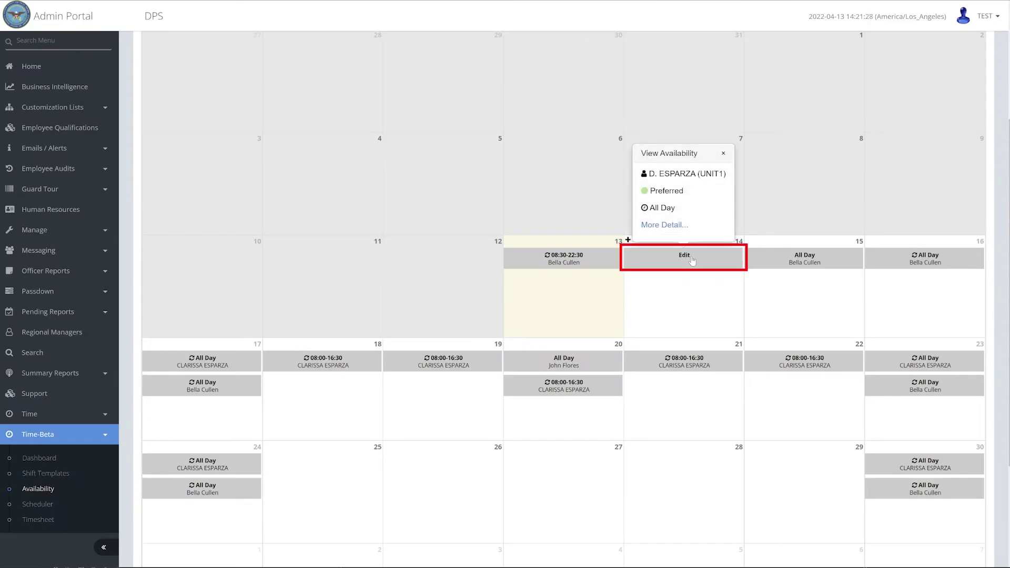
{"action": "left_click", "coordinate": [691, 260]}
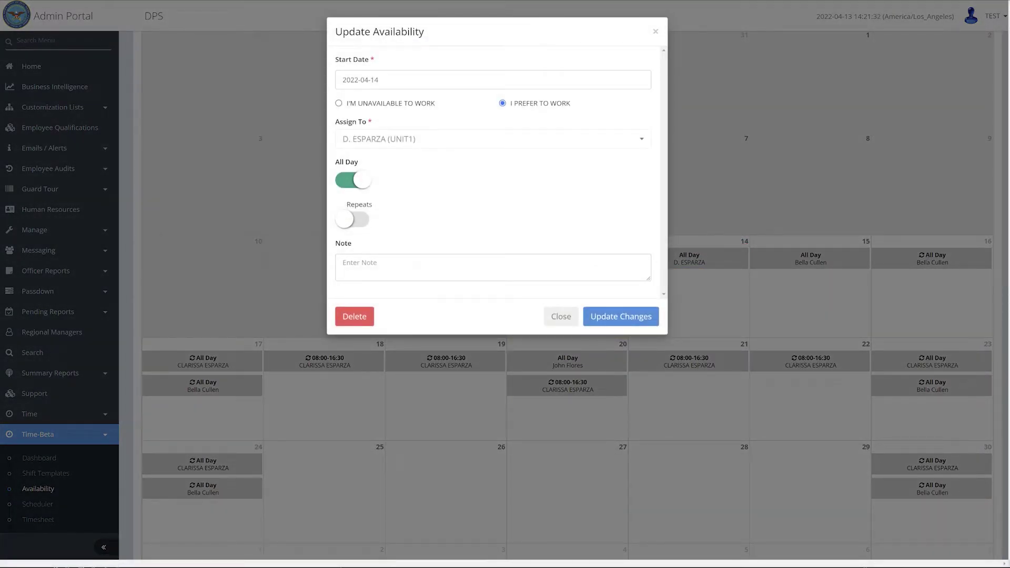
{"action": "left_click", "coordinate": [561, 318]}
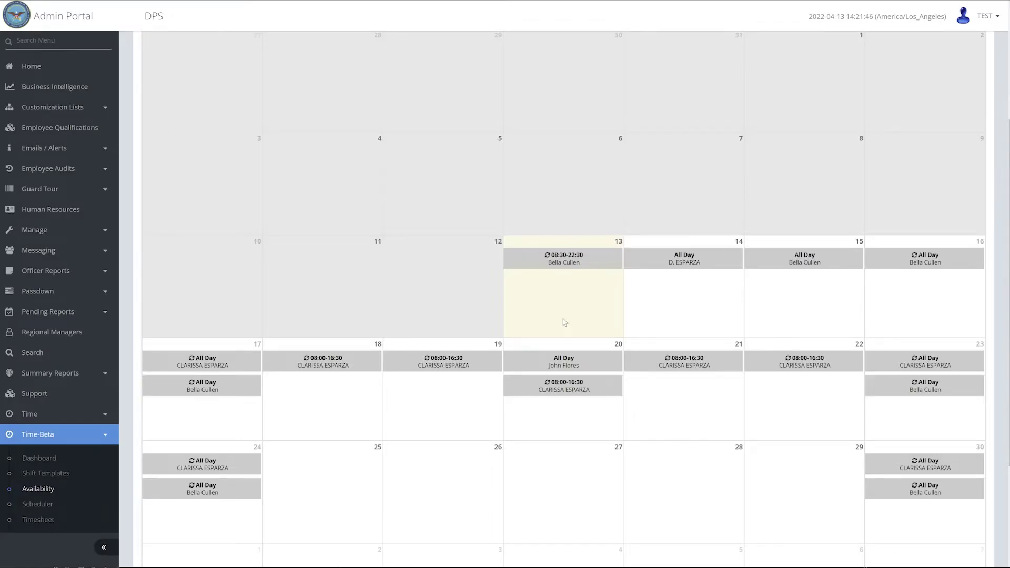
{"action": "scroll", "coordinate": [565, 322], "scroll_direction": "up", "scroll_amount": 4}
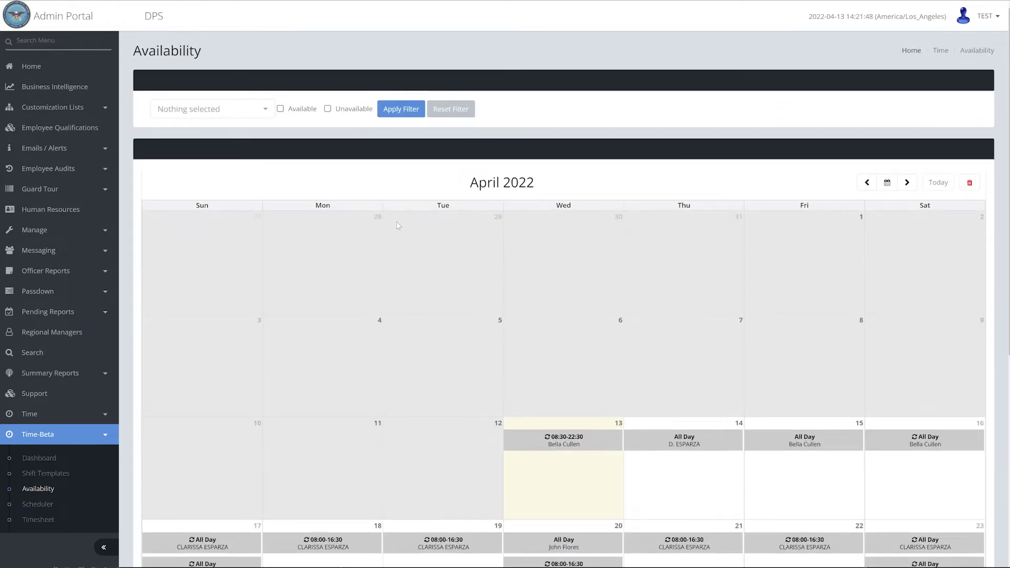
Filter the calendar to the chosen employee with only Available entries shown
{"action": "left_click", "coordinate": [264, 112]}
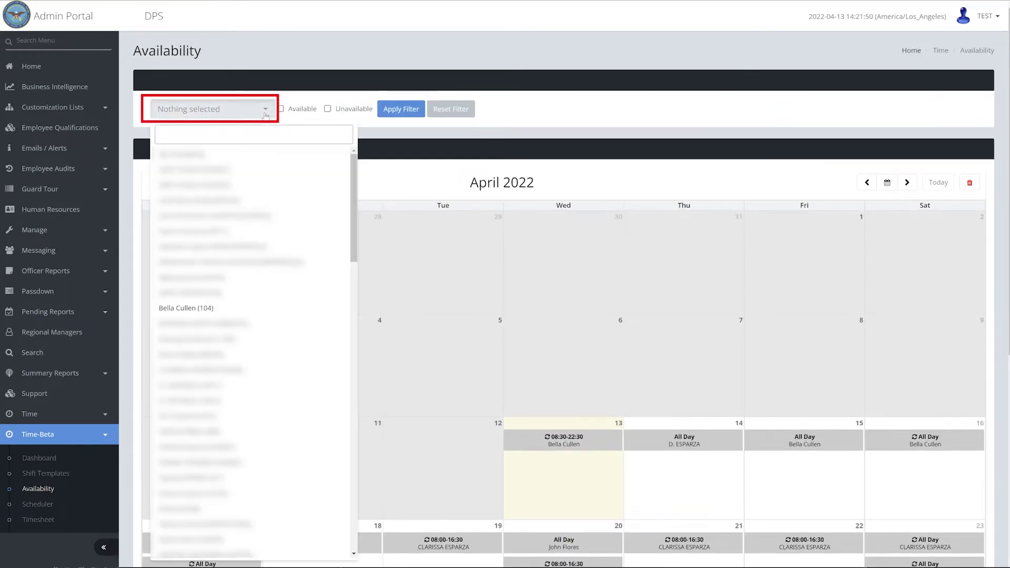
{"action": "left_click", "coordinate": [297, 311]}
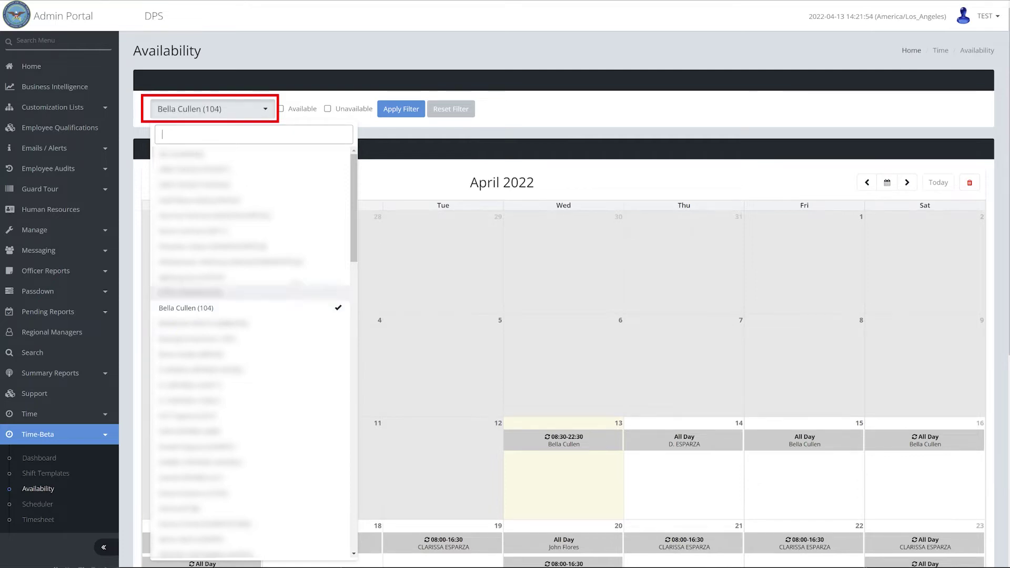
{"action": "left_click", "coordinate": [282, 109]}
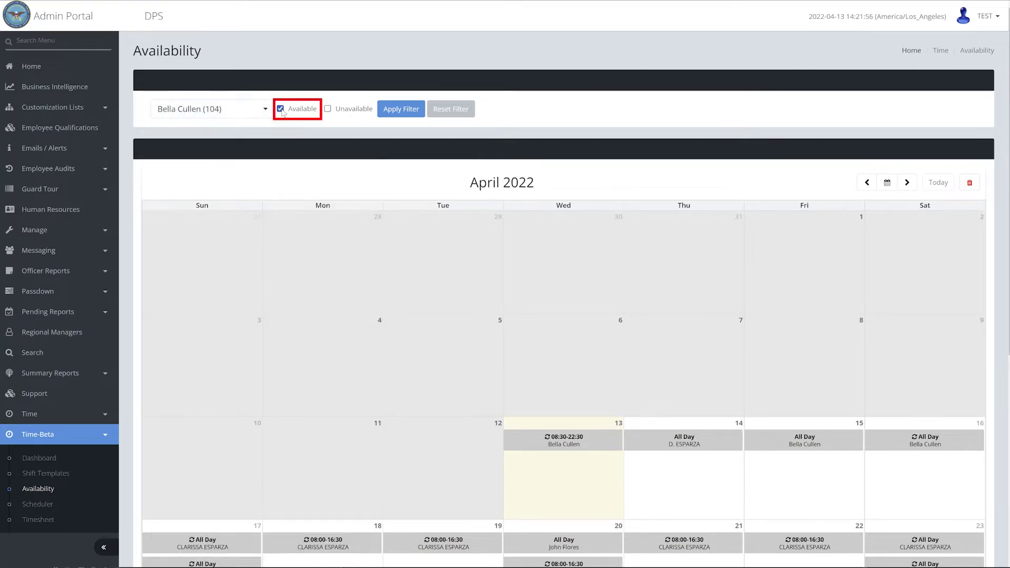
{"action": "left_click", "coordinate": [404, 111]}
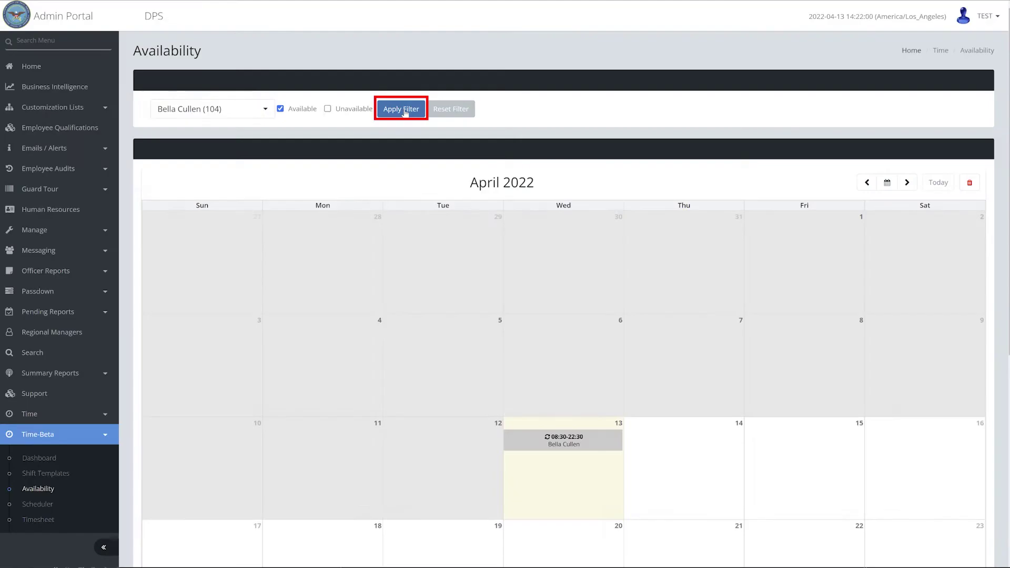
{"action": "scroll", "coordinate": [402, 251], "scroll_direction": "down", "scroll_amount": 3}
{"action": "scroll", "coordinate": [402, 251], "scroll_direction": "down", "scroll_amount": 2}
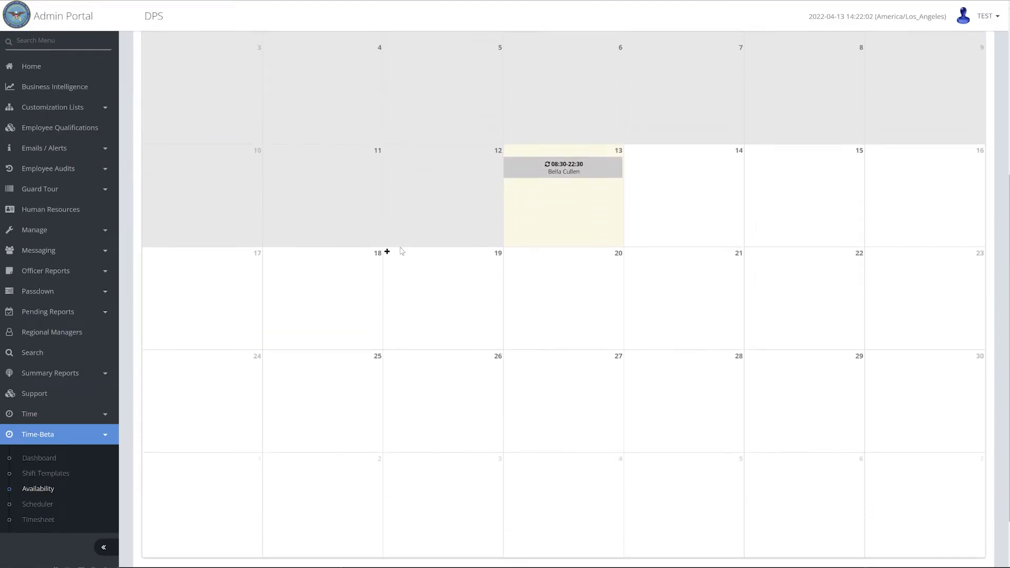
{"action": "scroll", "coordinate": [402, 250], "scroll_direction": "up", "scroll_amount": 5}
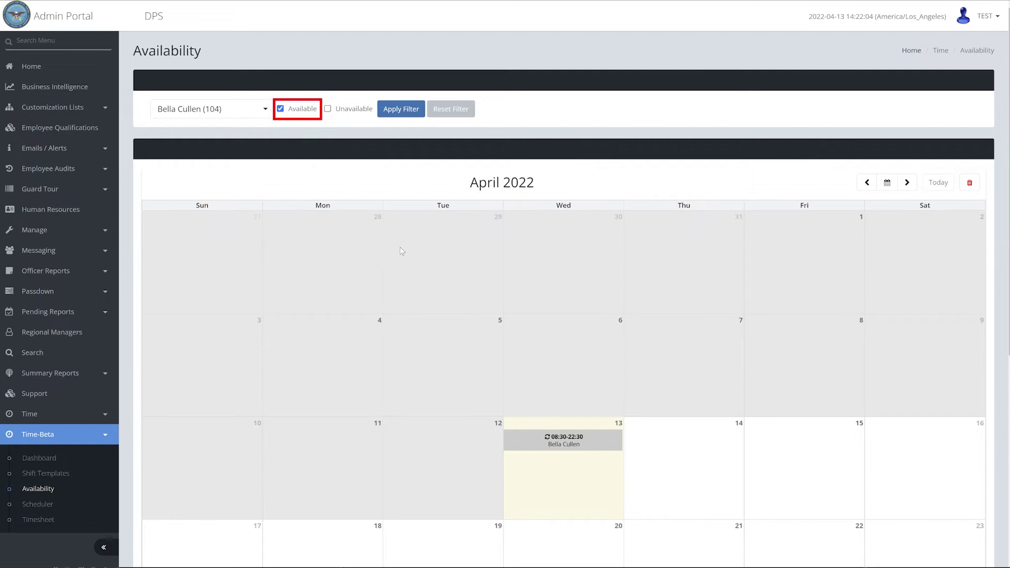
Switch the filter from Available to Unavailable and reapply it
{"action": "left_click", "coordinate": [283, 111]}
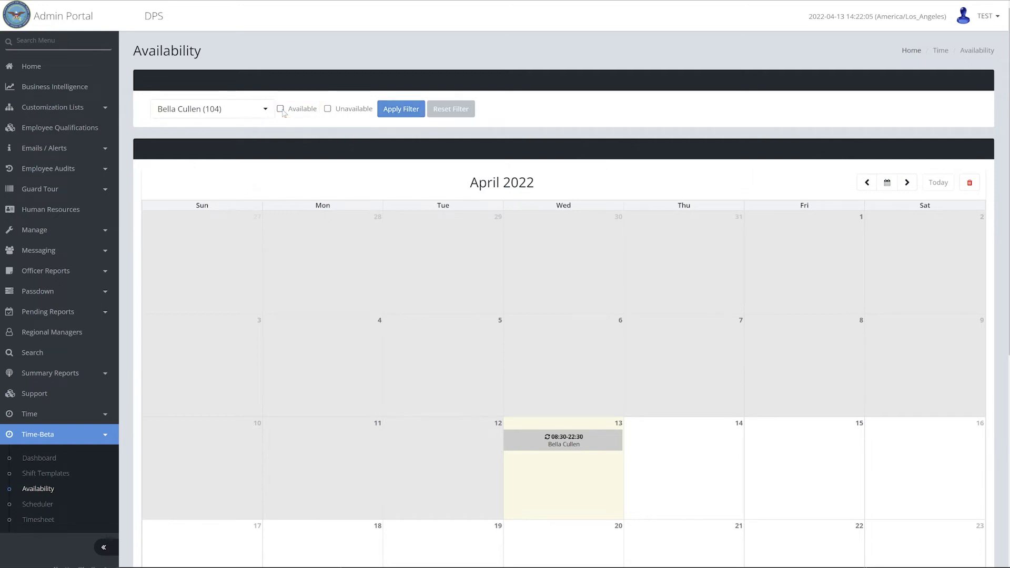
{"action": "left_click", "coordinate": [328, 110]}
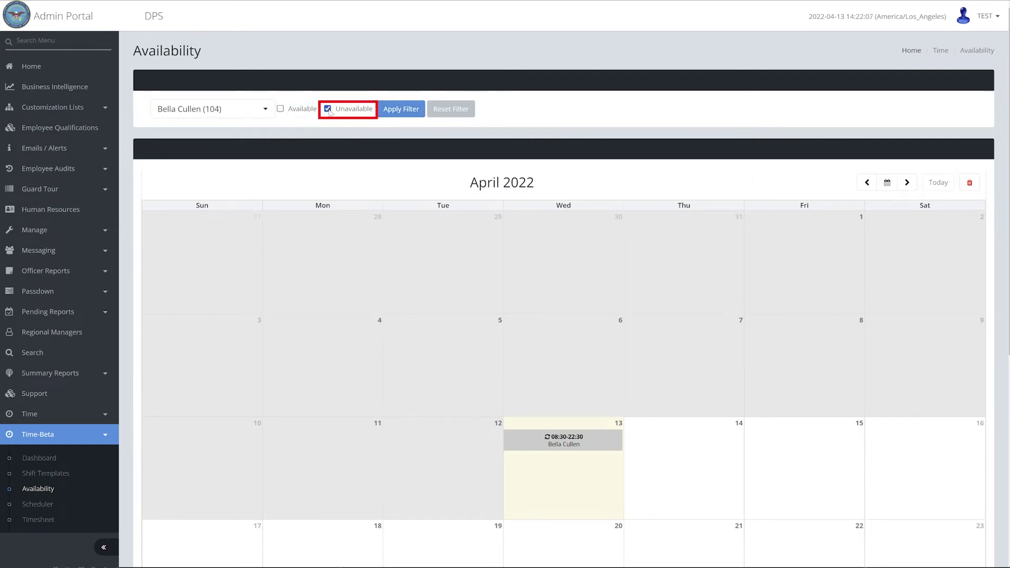
{"action": "left_click", "coordinate": [402, 110]}
{"action": "scroll", "coordinate": [397, 263], "scroll_direction": "down", "scroll_amount": 5}
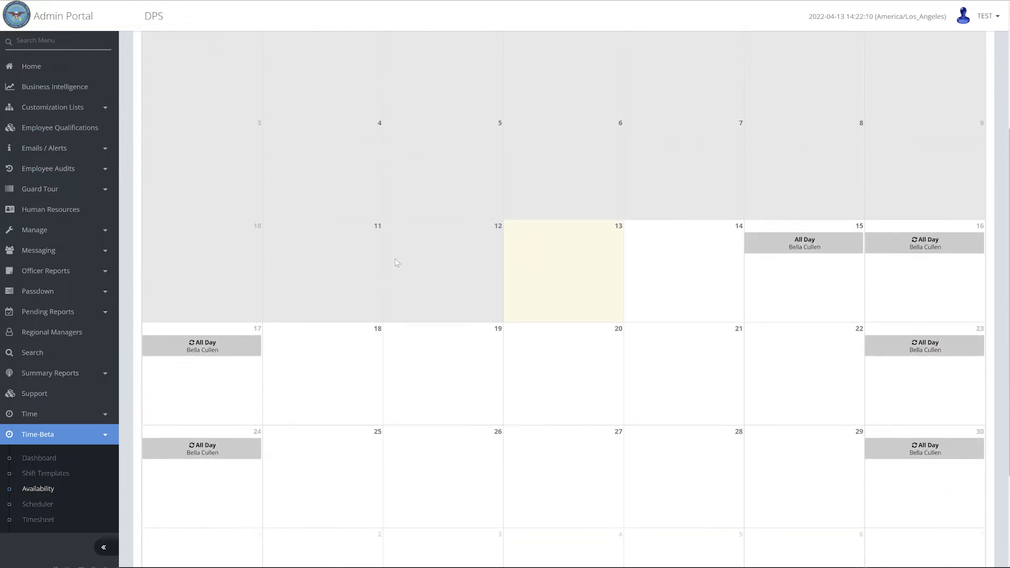
{"action": "scroll", "coordinate": [397, 262], "scroll_direction": "up", "scroll_amount": 5}
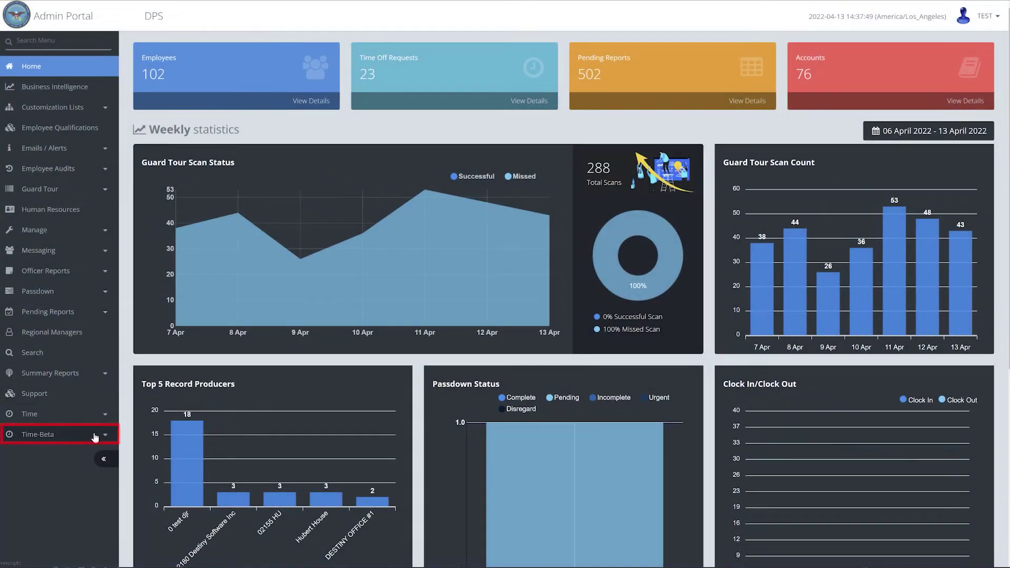
Reopen Time-Beta > Availability and scroll to the late-April weeks
{"action": "left_click", "coordinate": [94, 435]}
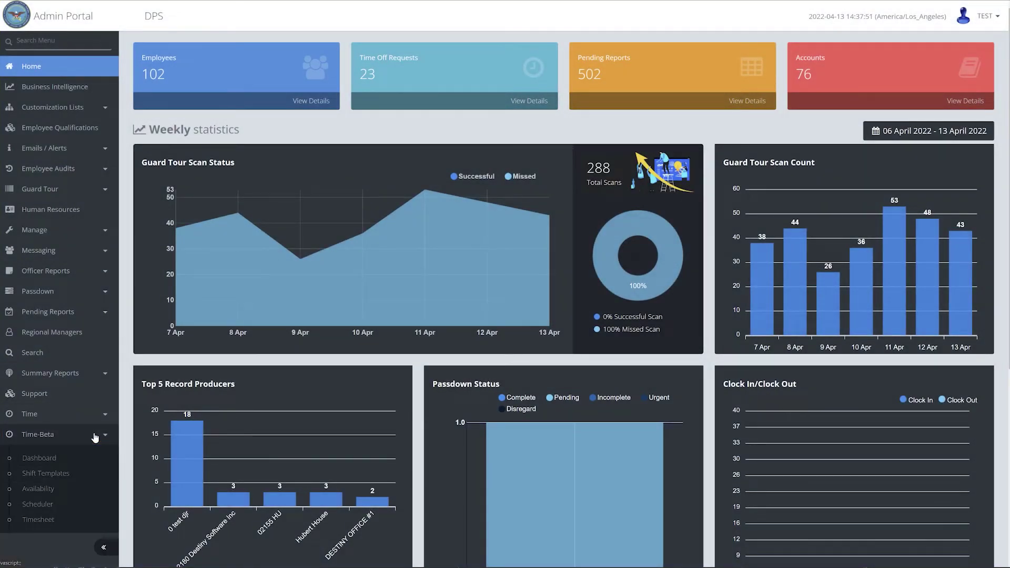
{"action": "left_click", "coordinate": [82, 489]}
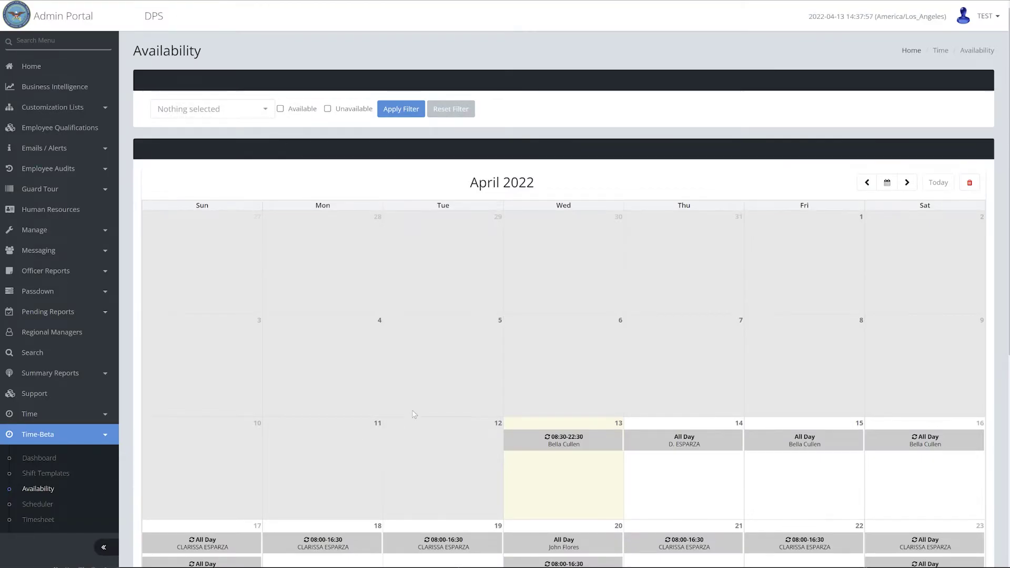
{"action": "scroll", "coordinate": [419, 405], "scroll_direction": "down", "scroll_amount": 5}
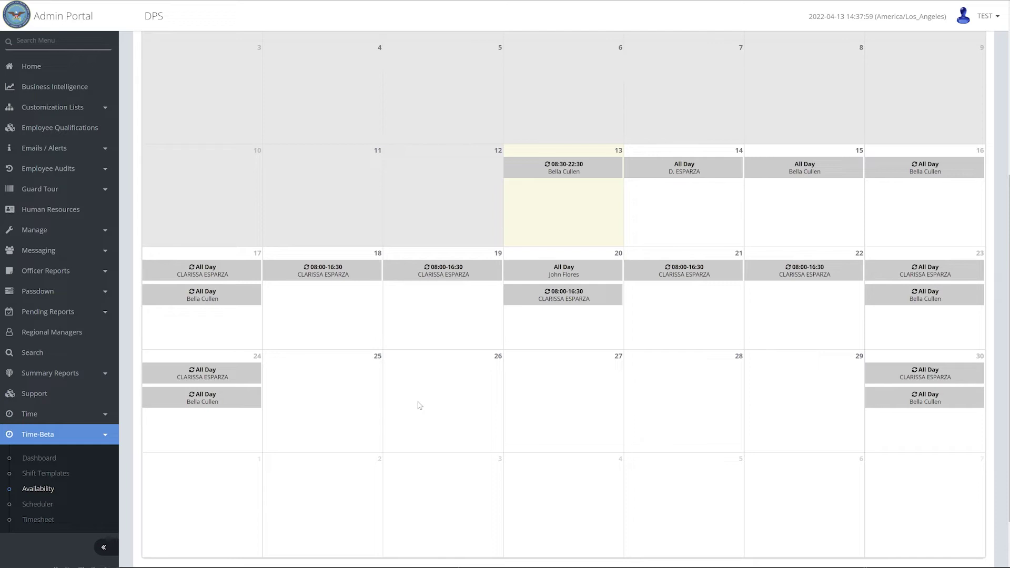
Start an April 26 availability entry marked I Prefer To Work, assigned to the chosen employee
{"action": "left_click", "coordinate": [466, 393]}
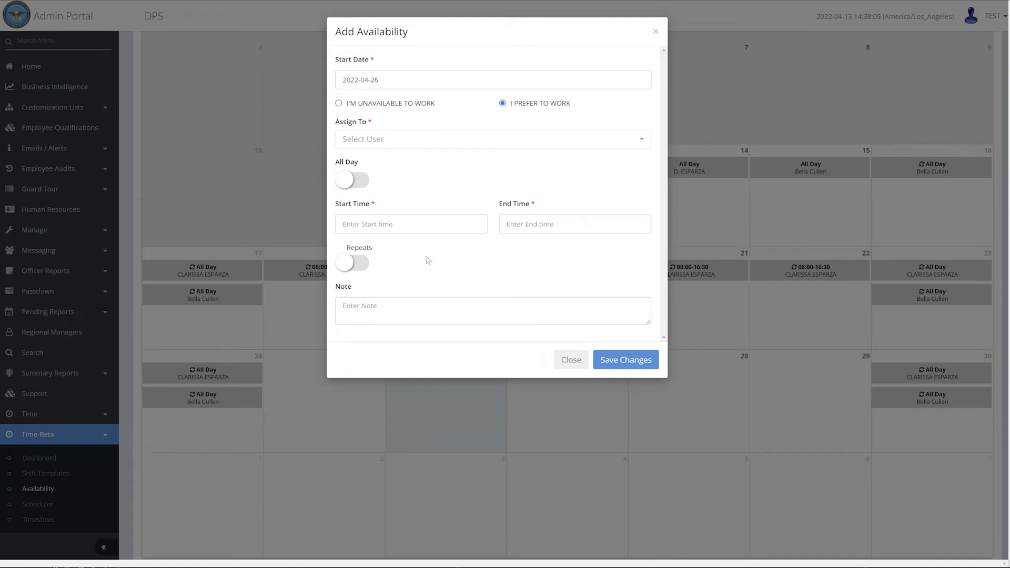
{"action": "left_click", "coordinate": [366, 105]}
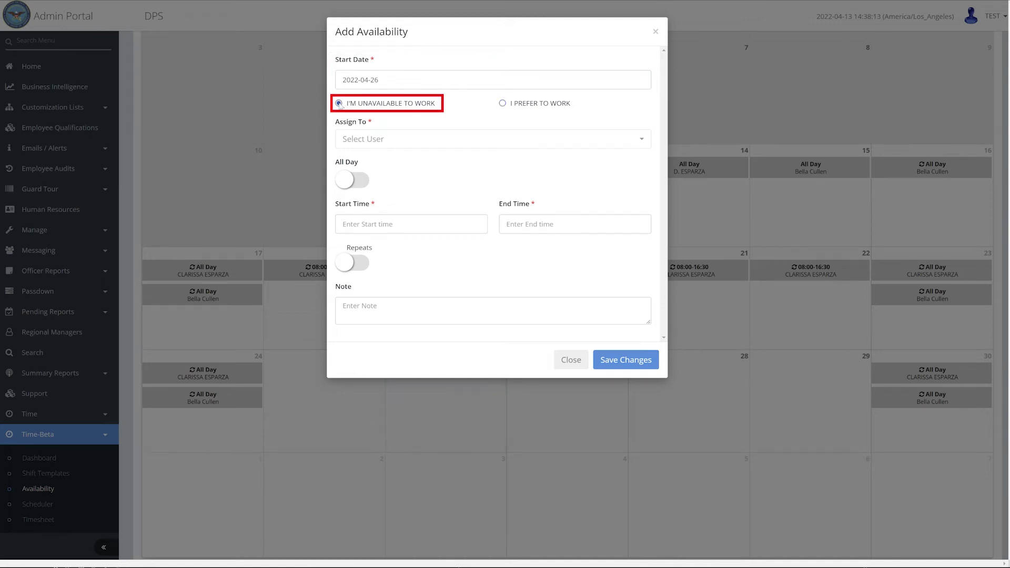
{"action": "left_click", "coordinate": [503, 103]}
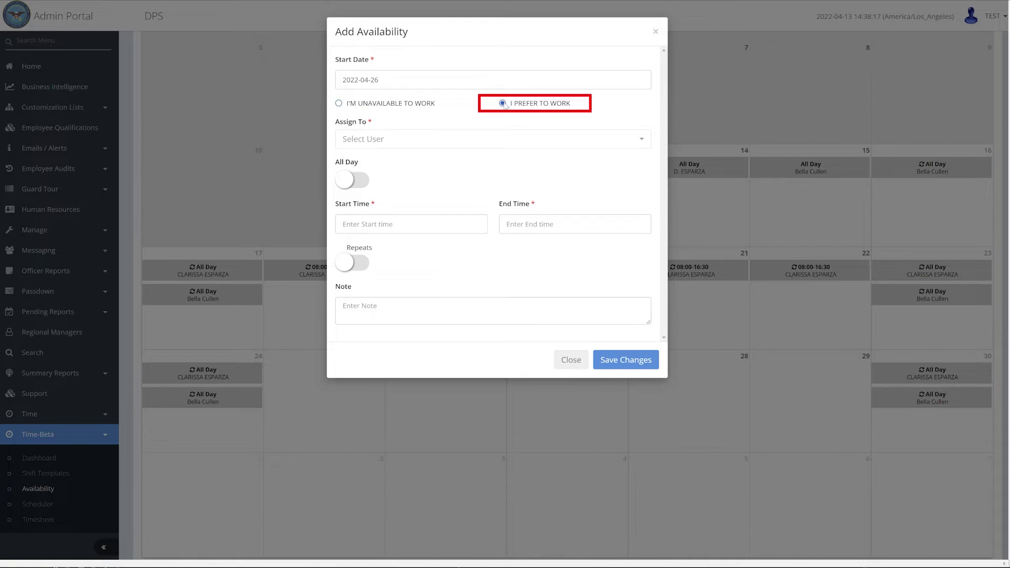
{"action": "left_click", "coordinate": [496, 140]}
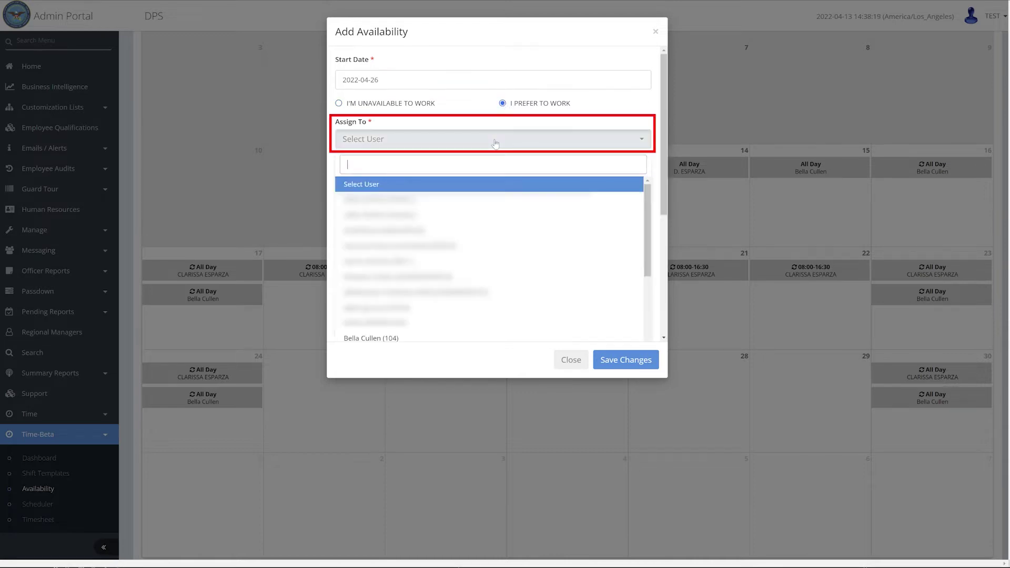
{"action": "left_click", "coordinate": [422, 338]}
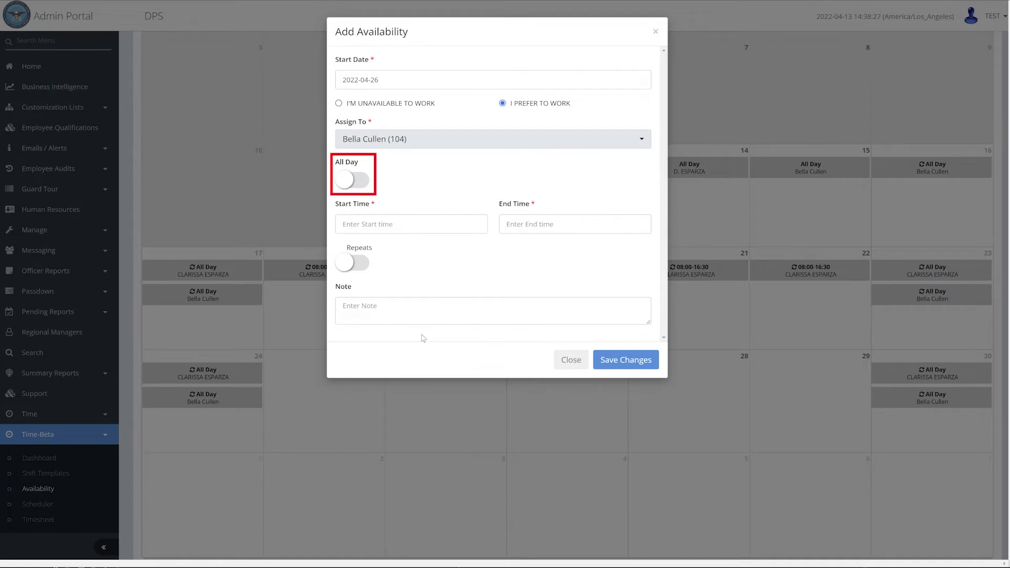
{"action": "left_click", "coordinate": [357, 184]}
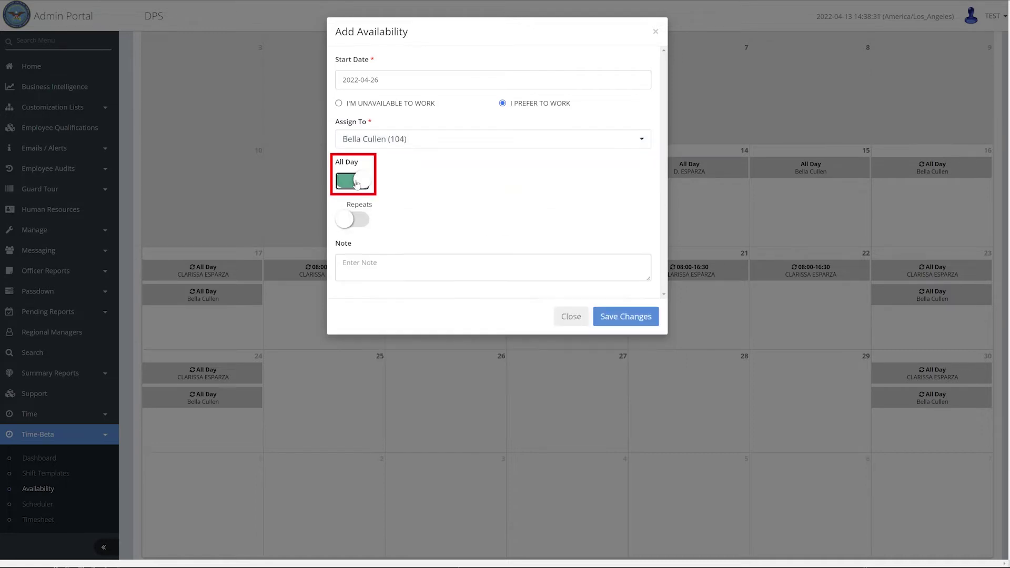
{"action": "left_click", "coordinate": [357, 184]}
Set the entry's time to 08:00–16:00 and turn on Repeats
{"action": "left_click", "coordinate": [418, 219]}
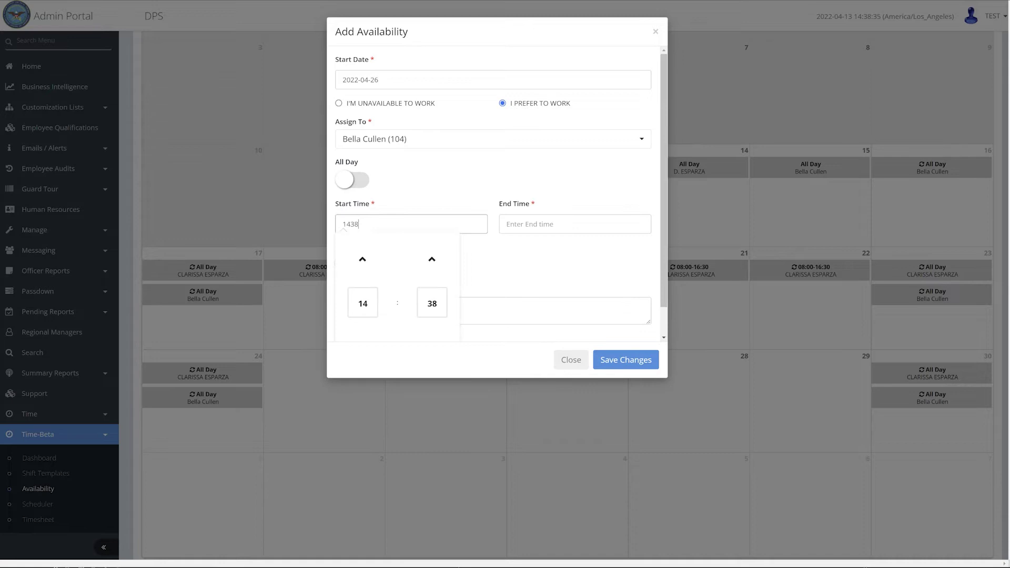
{"action": "left_click", "coordinate": [362, 302]}
{"action": "left_click", "coordinate": [347, 293]}
{"action": "left_click", "coordinate": [432, 304]}
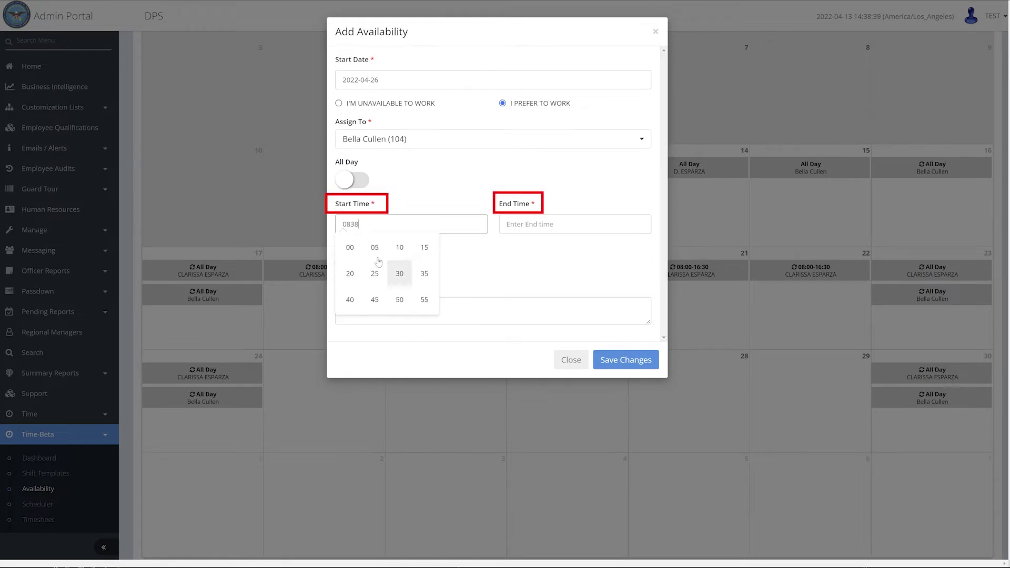
{"action": "left_click", "coordinate": [347, 244]}
{"action": "left_click", "coordinate": [547, 224]}
{"action": "left_click", "coordinate": [525, 302]}
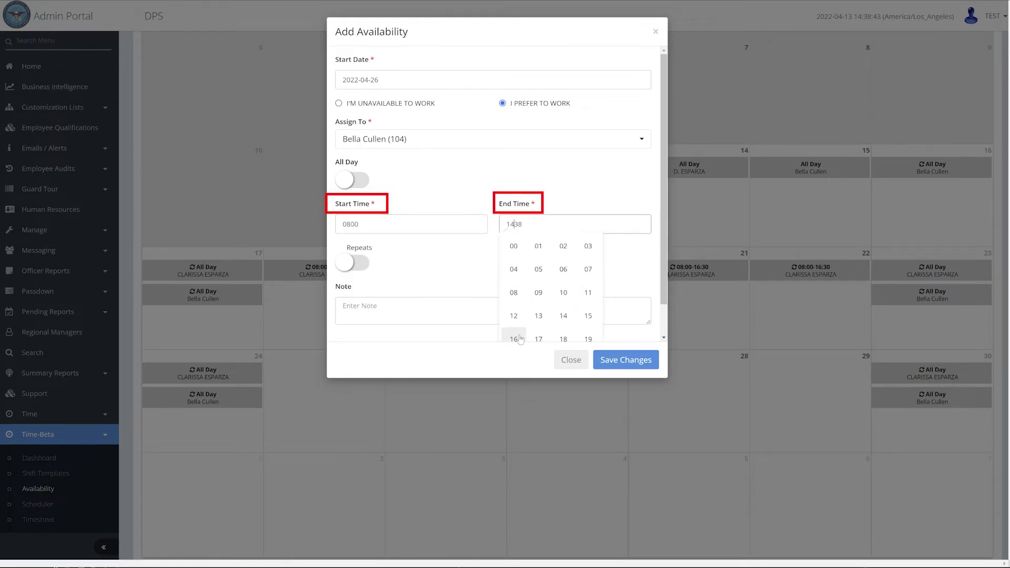
{"action": "left_click", "coordinate": [513, 332]}
{"action": "left_click", "coordinate": [592, 302]}
{"action": "left_click", "coordinate": [514, 247]}
{"action": "left_click", "coordinate": [475, 255]}
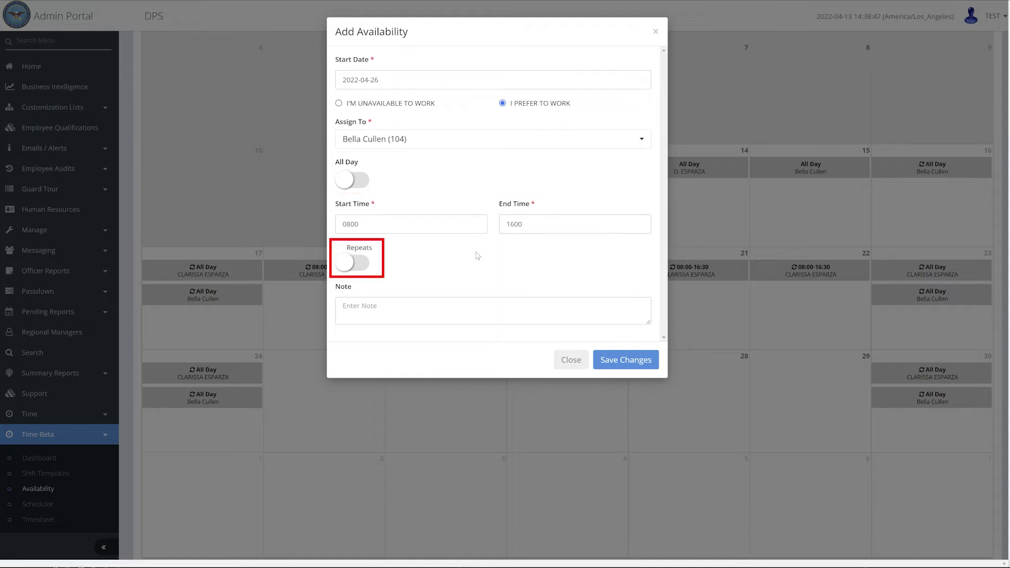
{"action": "left_click", "coordinate": [365, 263]}
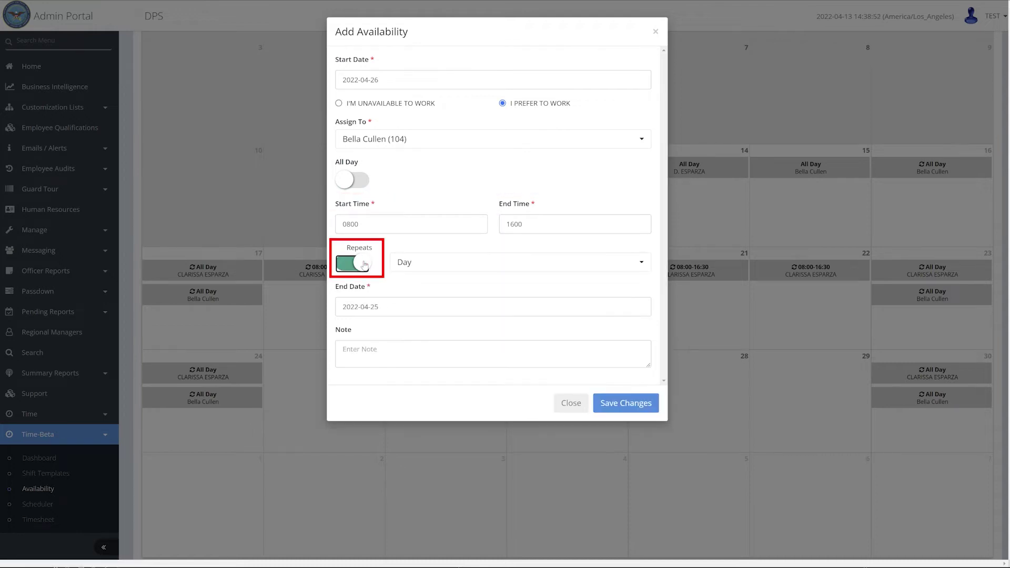
Make the entry repeat weekly on Monday through Friday
{"action": "left_click", "coordinate": [421, 263]}
{"action": "left_click", "coordinate": [422, 321]}
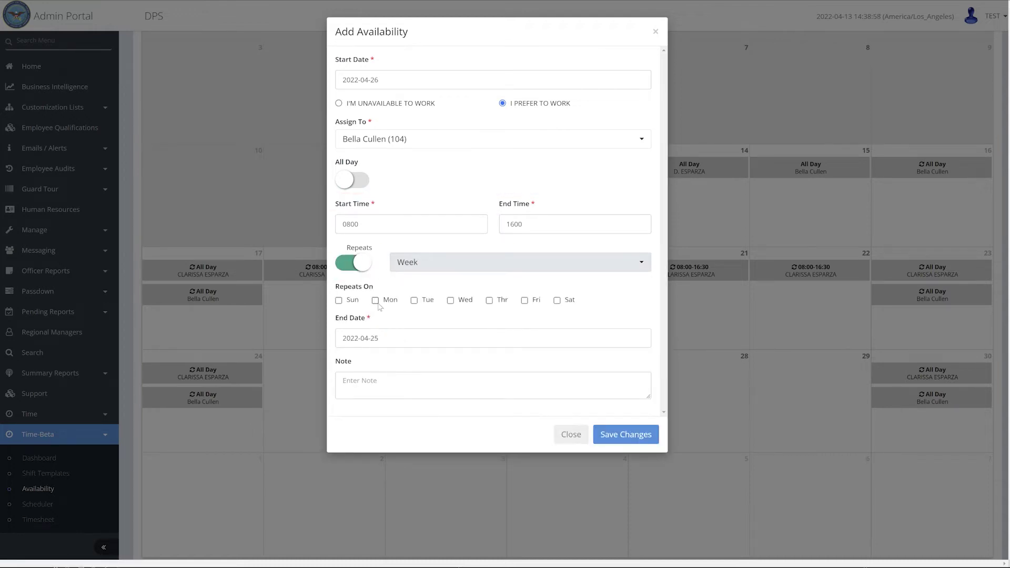
{"action": "left_click", "coordinate": [375, 300]}
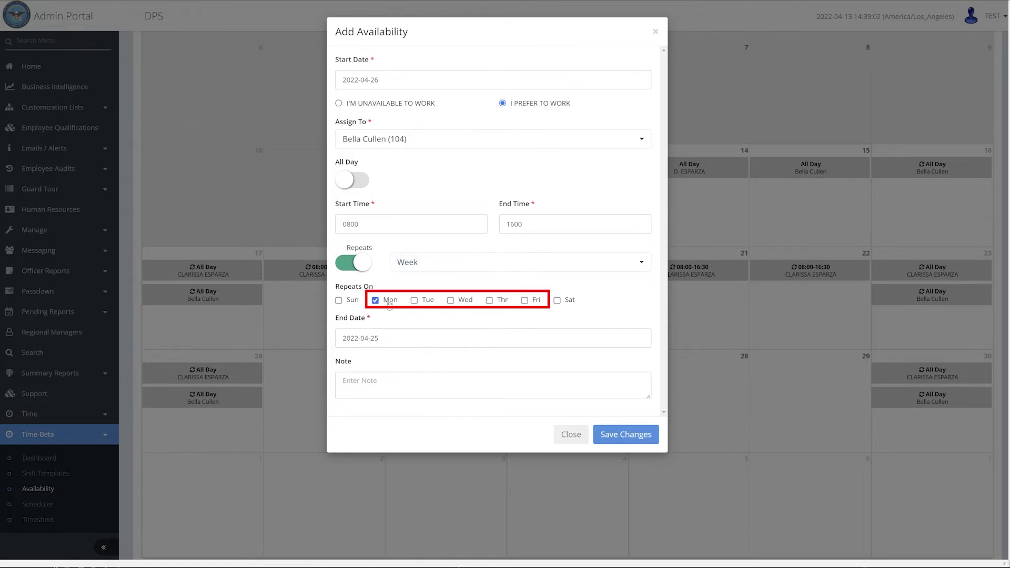
{"action": "left_click", "coordinate": [414, 300]}
{"action": "left_click", "coordinate": [450, 300]}
{"action": "left_click", "coordinate": [489, 300]}
{"action": "left_click", "coordinate": [524, 300]}
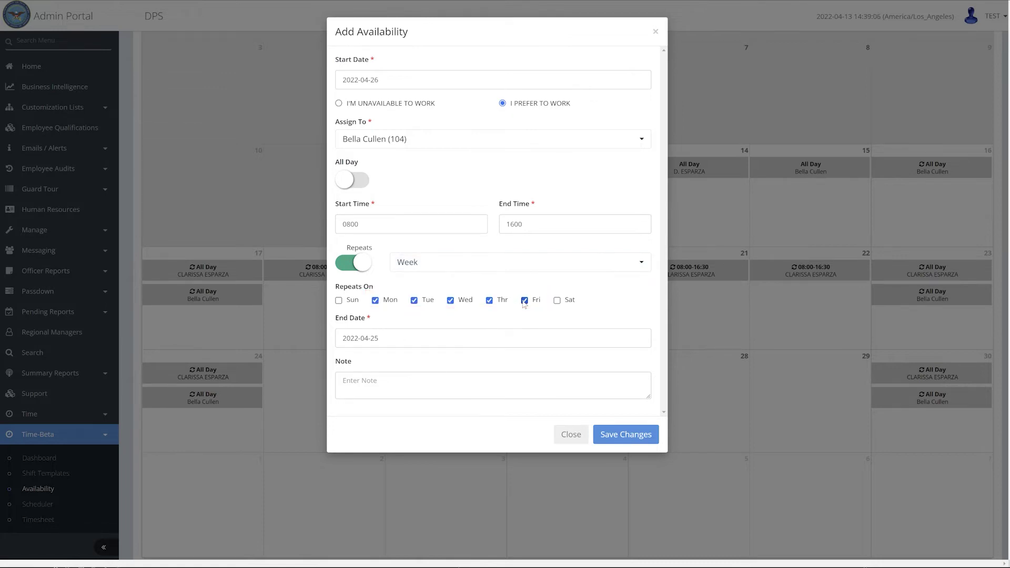
End the repetition on 2022-04-30 and add the note 'These are the times that this employee is available to work.'
{"action": "left_click", "coordinate": [378, 338]}
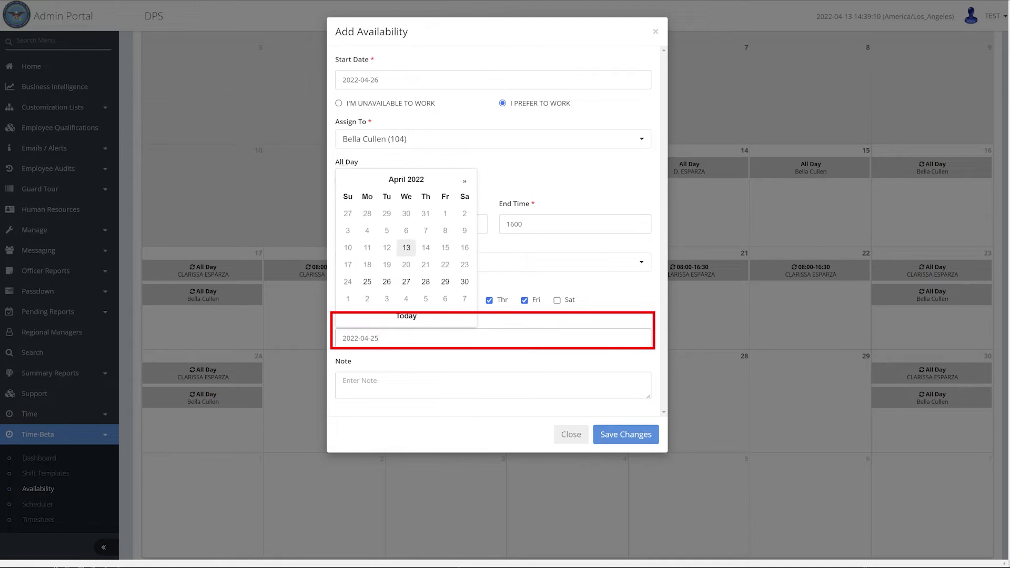
{"action": "left_click", "coordinate": [465, 282]}
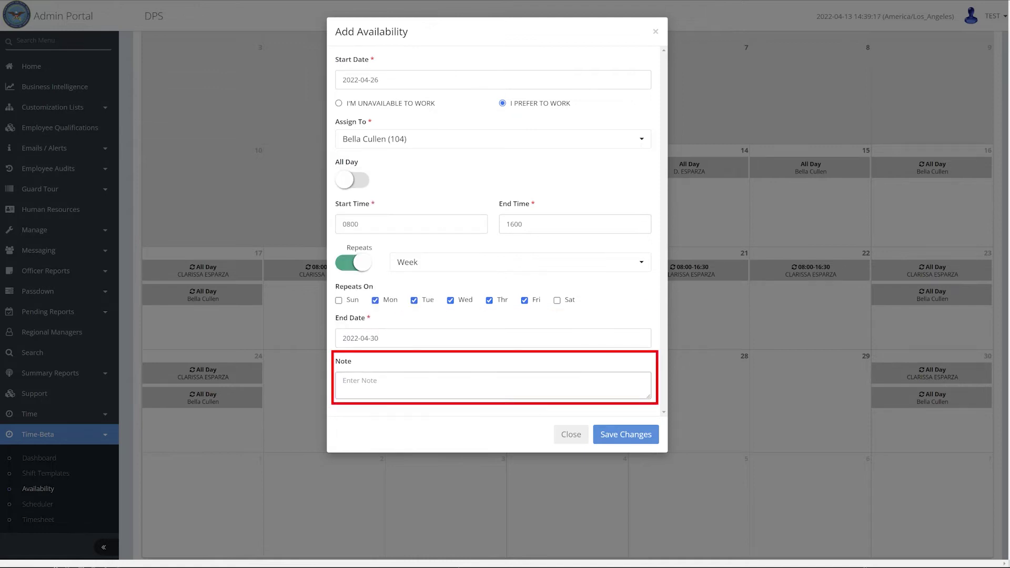
{"action": "left_click", "coordinate": [368, 384]}
{"action": "type", "text": "These are the times that this employee is available to work."}
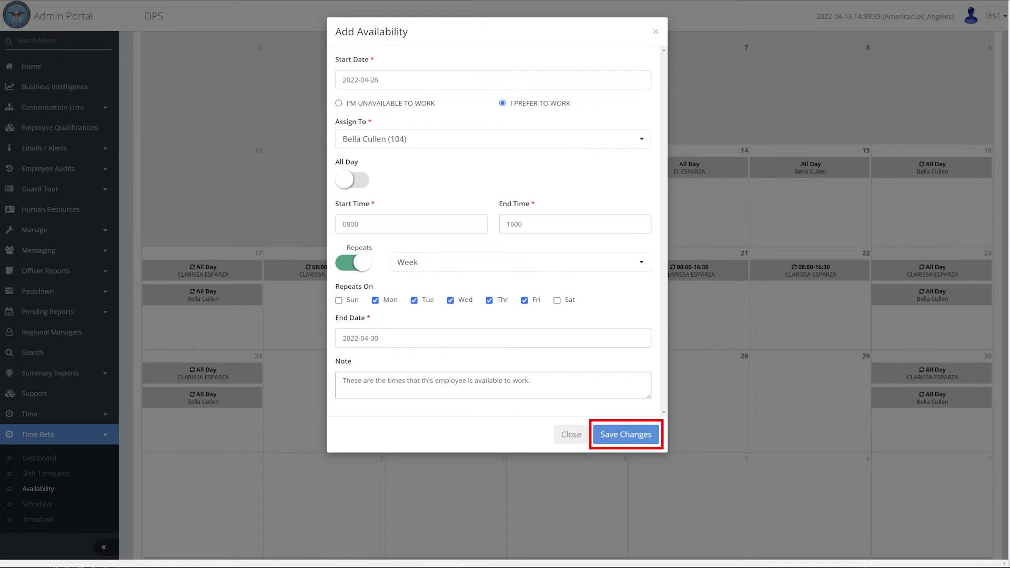
Save the entry and view the new 08:00–16:00 entries on April 26–29 in the Availability calendar
{"action": "left_click", "coordinate": [610, 434]}
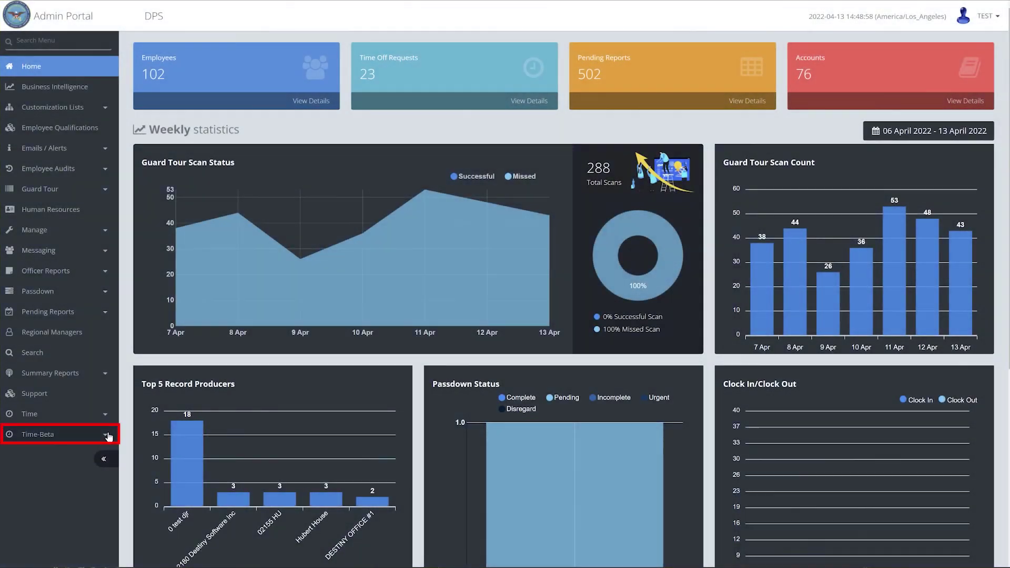
{"action": "left_click", "coordinate": [108, 435]}
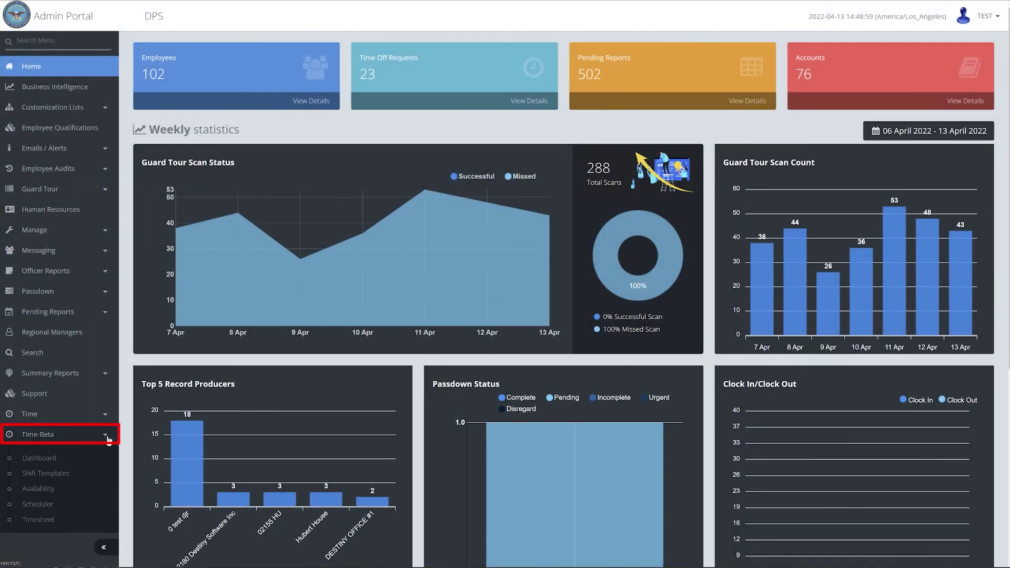
{"action": "left_click", "coordinate": [66, 491]}
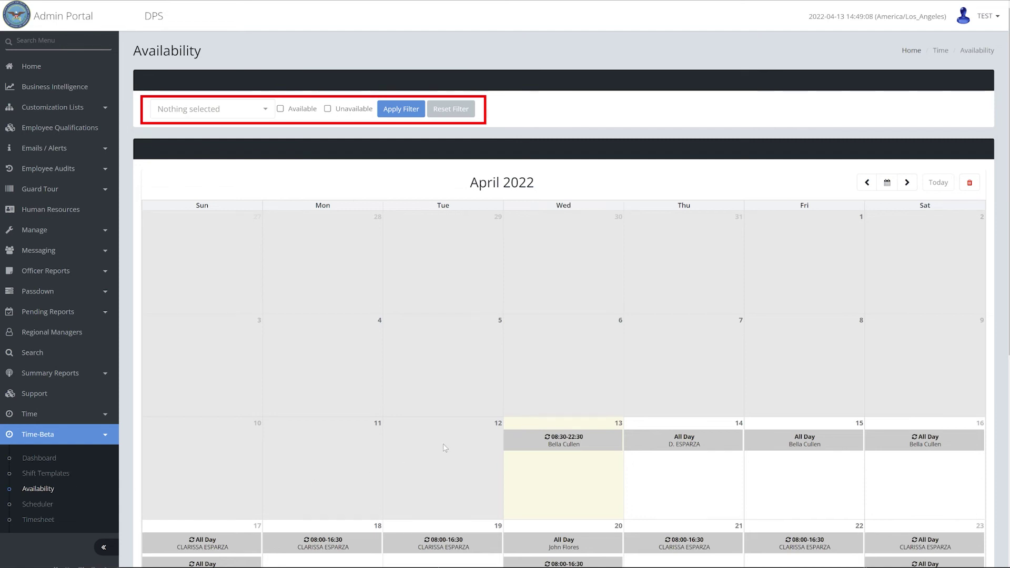
{"action": "scroll", "coordinate": [443, 448], "scroll_direction": "down", "scroll_amount": 5}
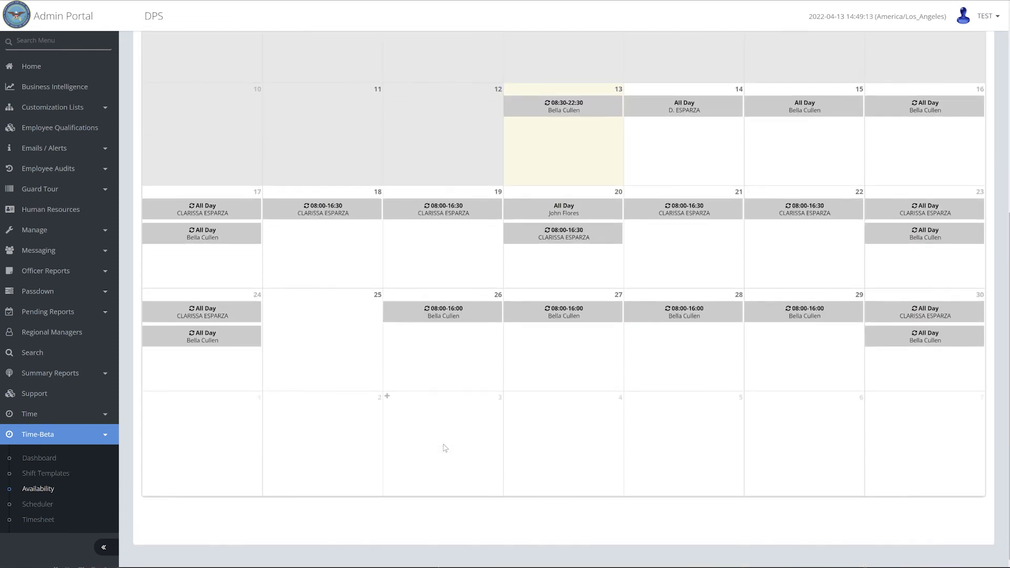
Delete the April 20 all-day preferred-to-work entry, confirming with Yes
{"action": "left_click", "coordinate": [583, 309]}
{"action": "left_click", "coordinate": [595, 210]}
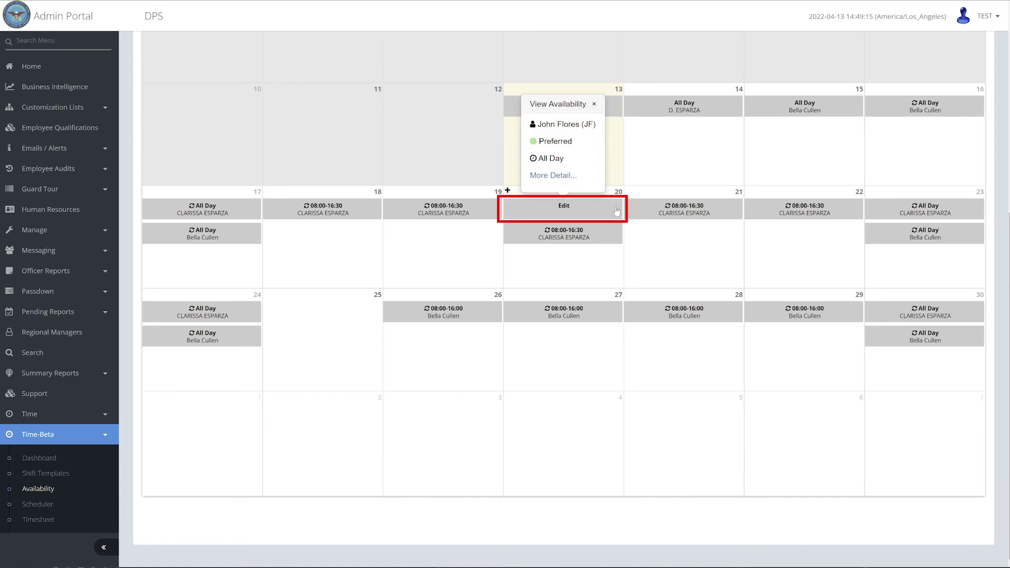
{"action": "left_click", "coordinate": [596, 210]}
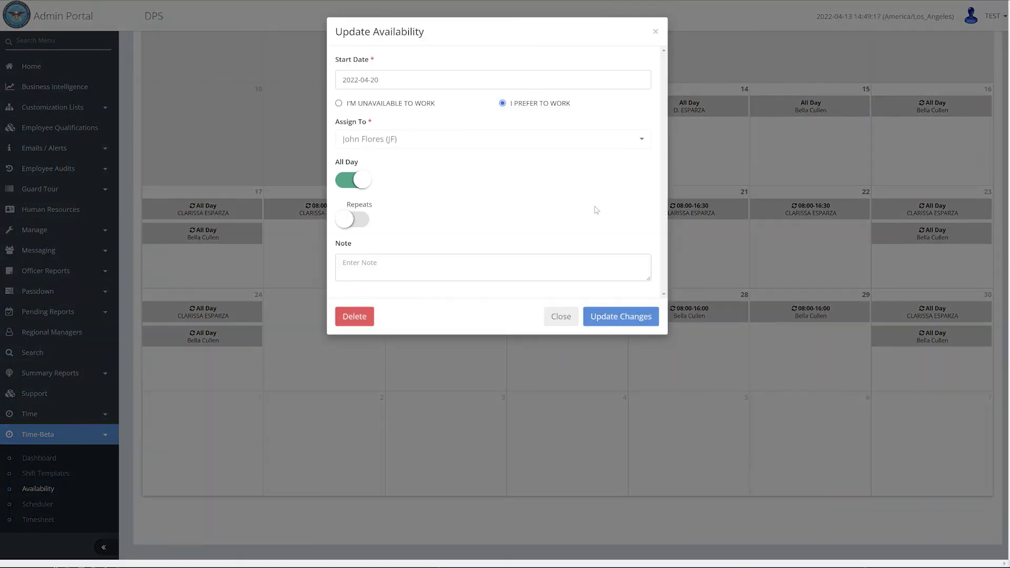
{"action": "left_click", "coordinate": [355, 316]}
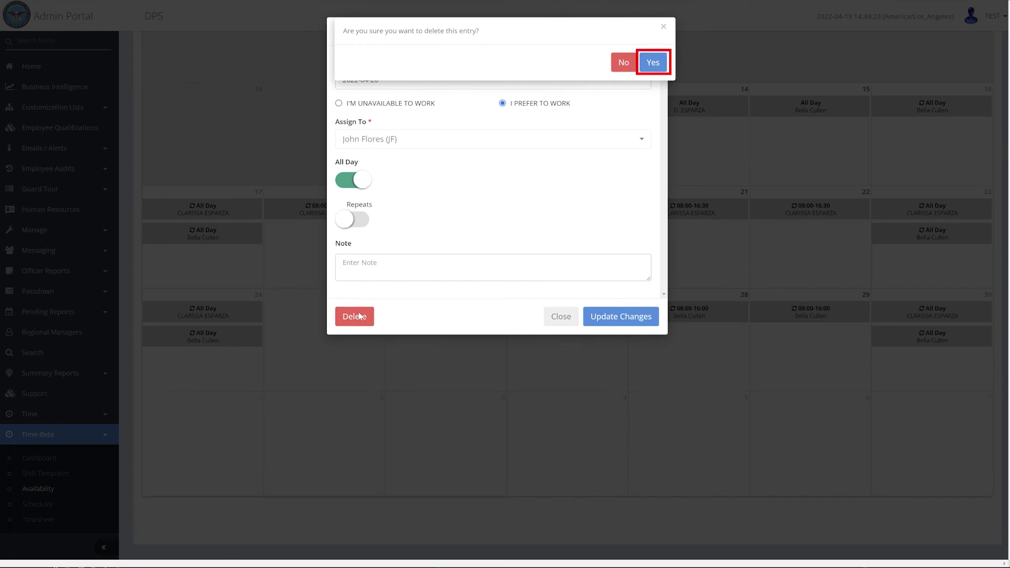
{"action": "left_click", "coordinate": [652, 63]}
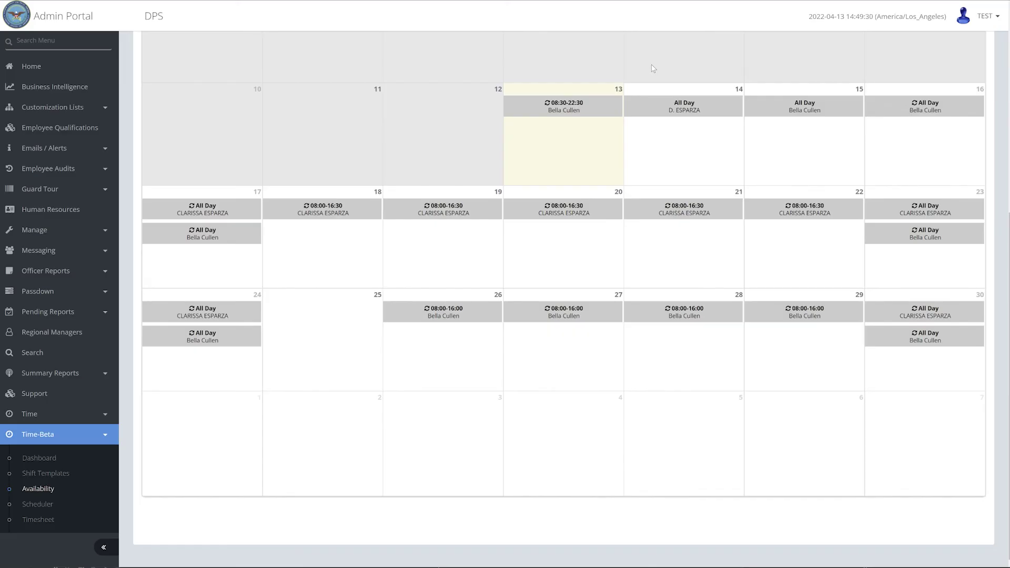